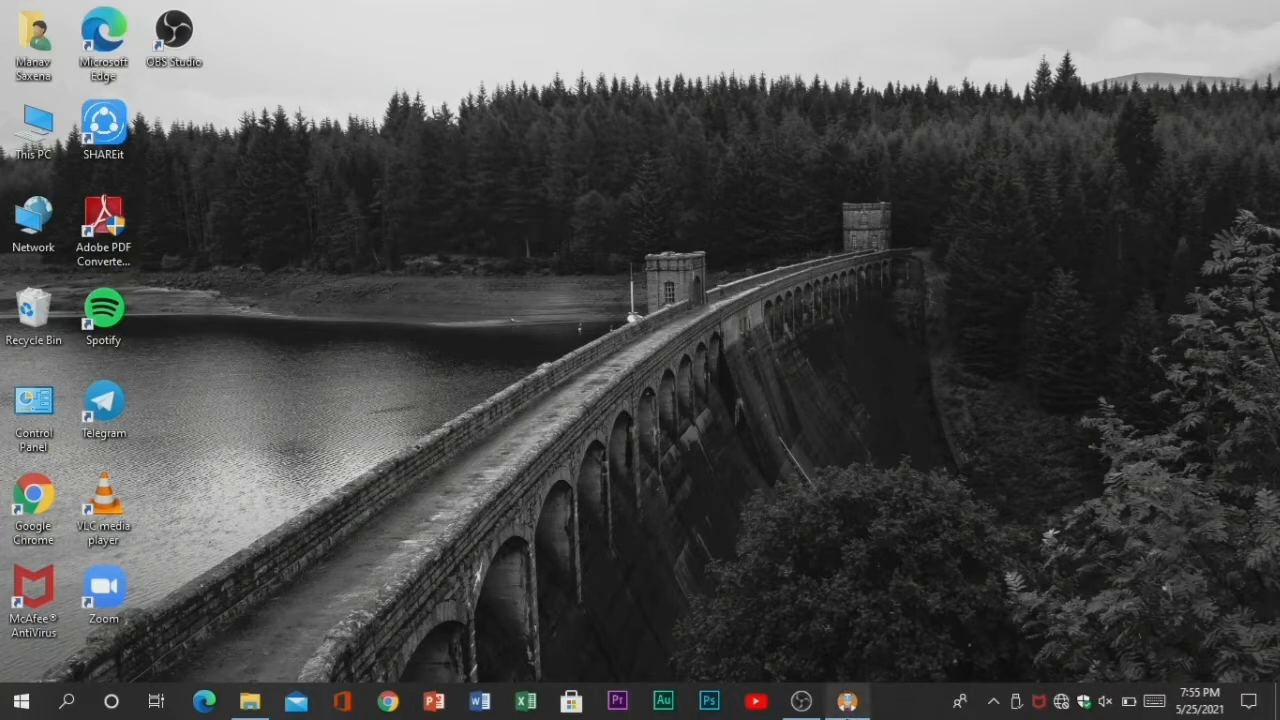
# Step: Switch to Disk Drill and expand the TOSHIBA and Sony drives to list their volumes, leaving the program minimized
pyautogui.click(847, 700)
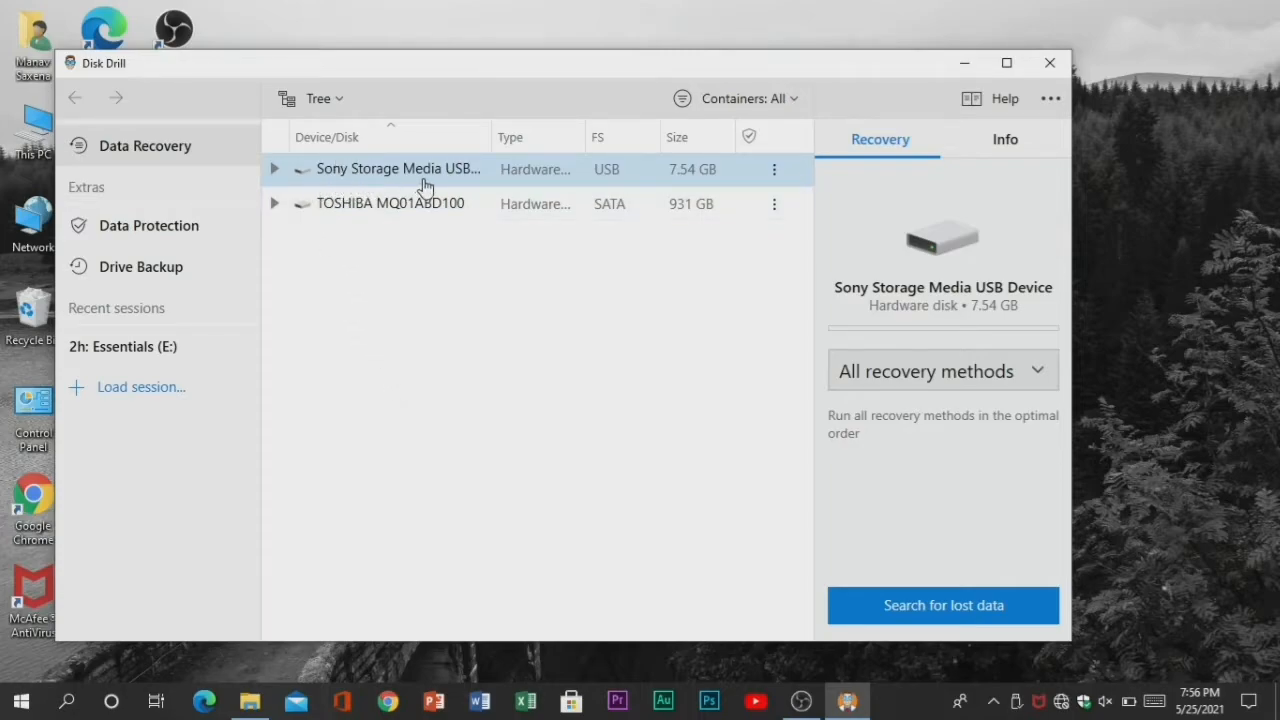
pyautogui.click(275, 206)
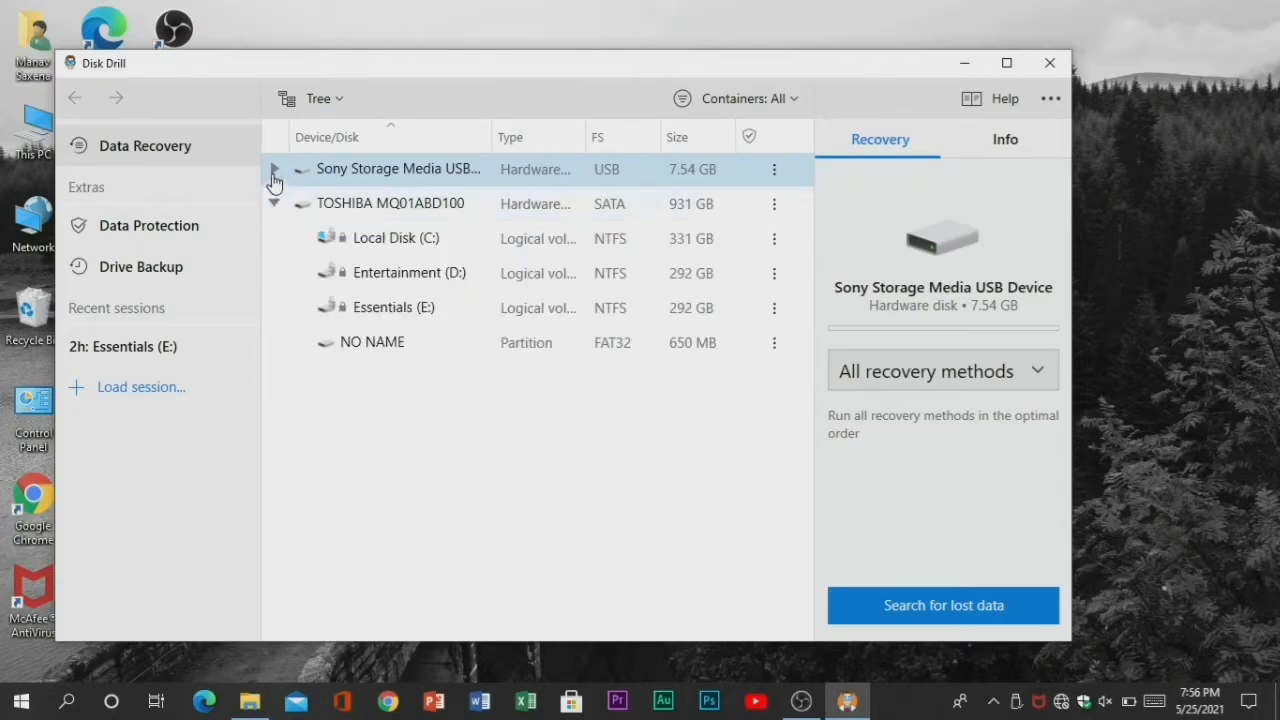
pyautogui.click(274, 171)
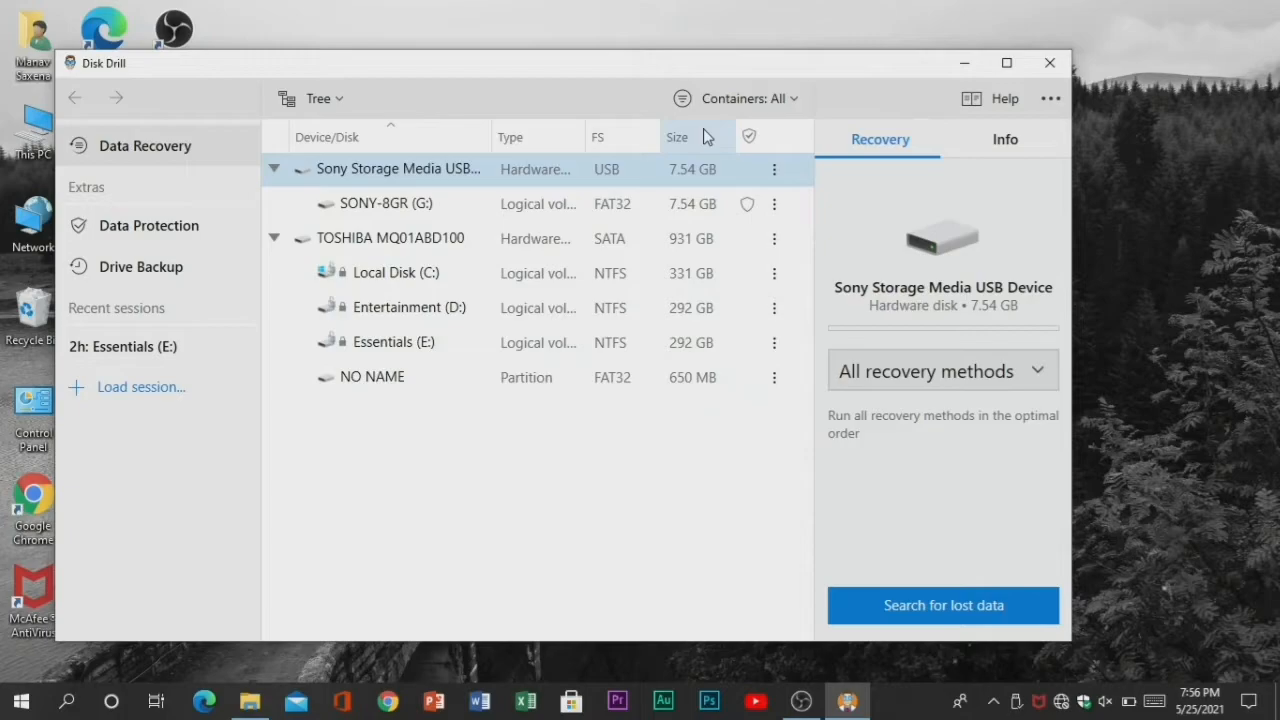
pyautogui.click(945, 68)
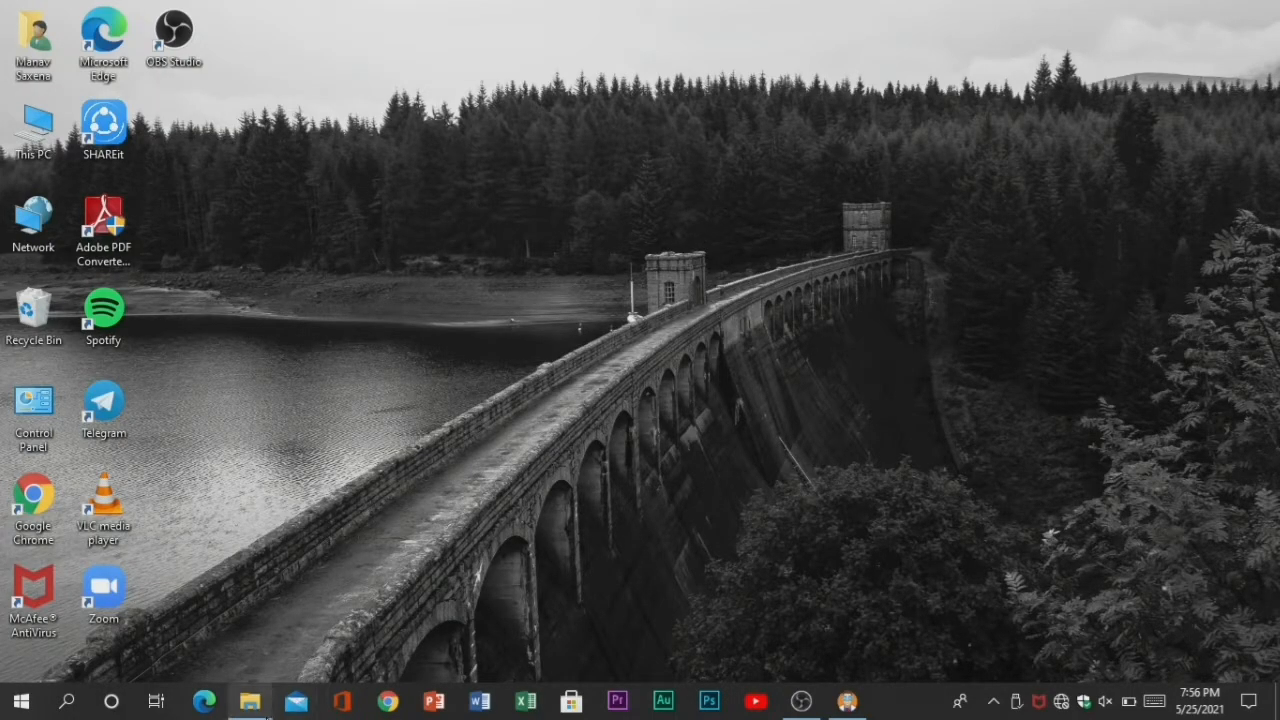
# Step: Switch to File Explorer and view the pictures in the Portrait folder on SONY-8GR (G:)
pyautogui.click(250, 701)
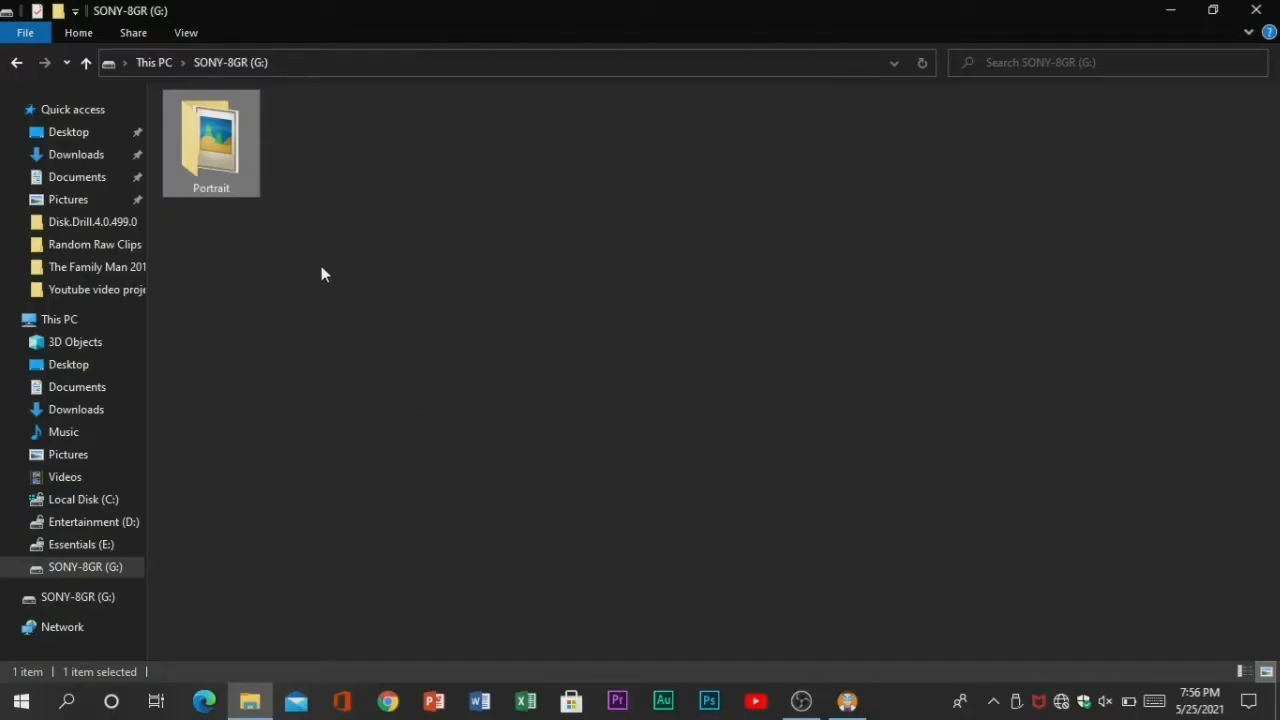
pyautogui.click(295, 229)
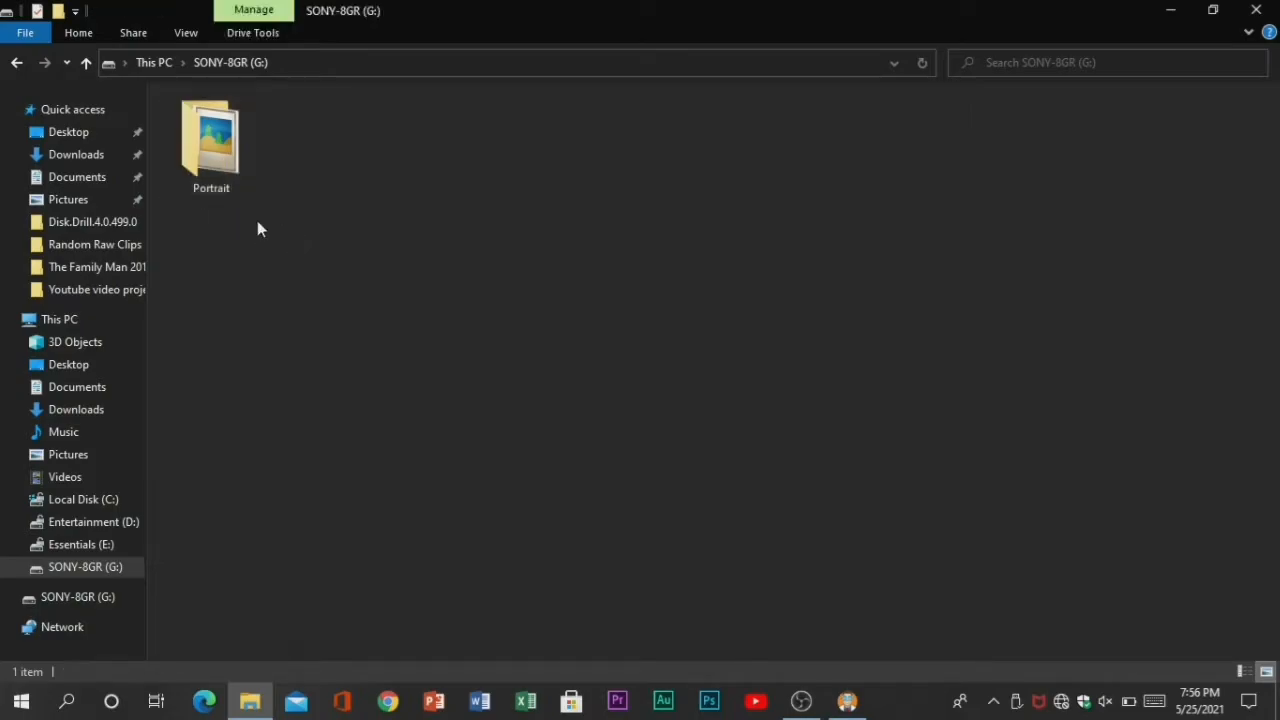
pyautogui.doubleClick(222, 203)
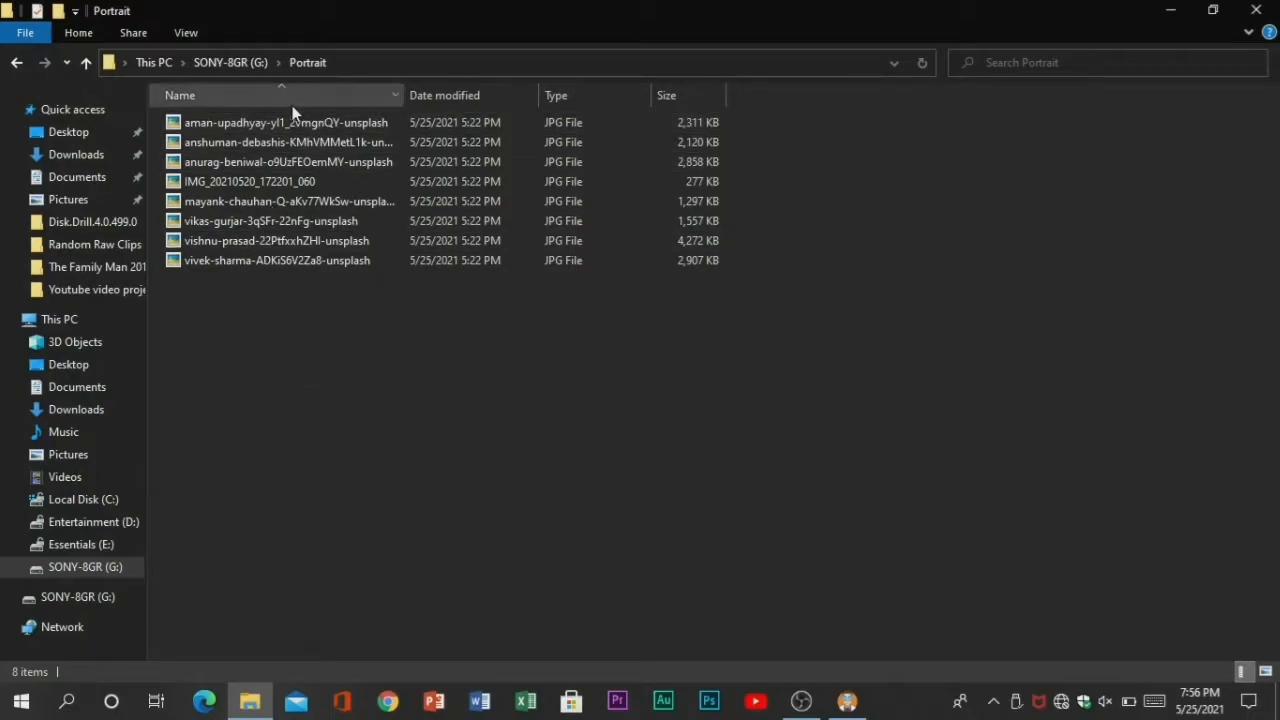
# Step: Permanently delete the Portrait folder from the root of SONY-8GR (G:) and close the File Explorer window
pyautogui.click(248, 60)
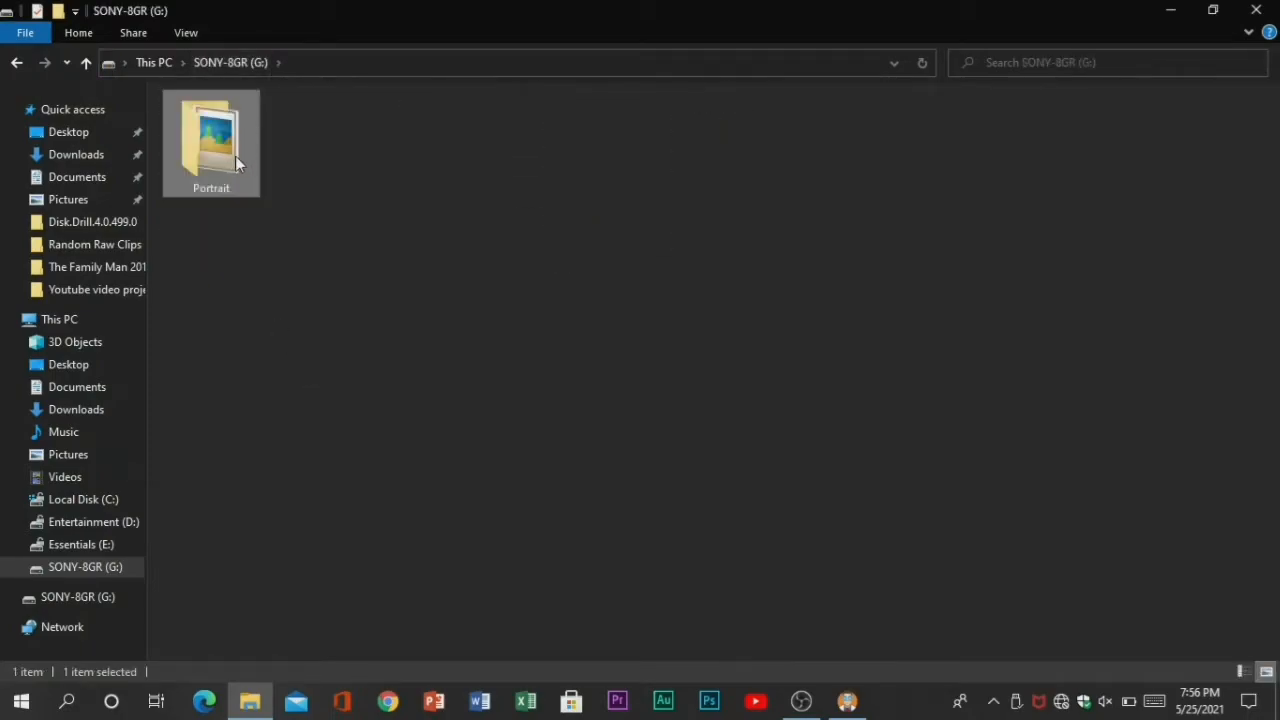
pyautogui.press('Delete')
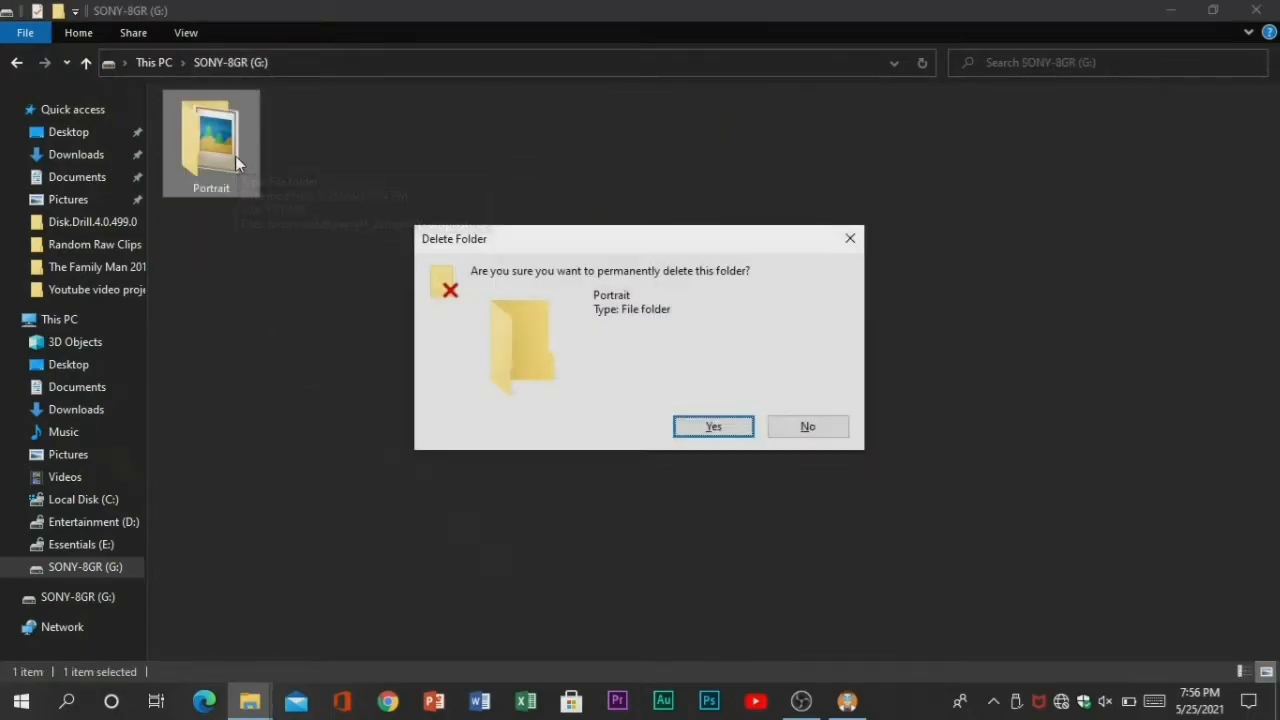
pyautogui.press('Return')
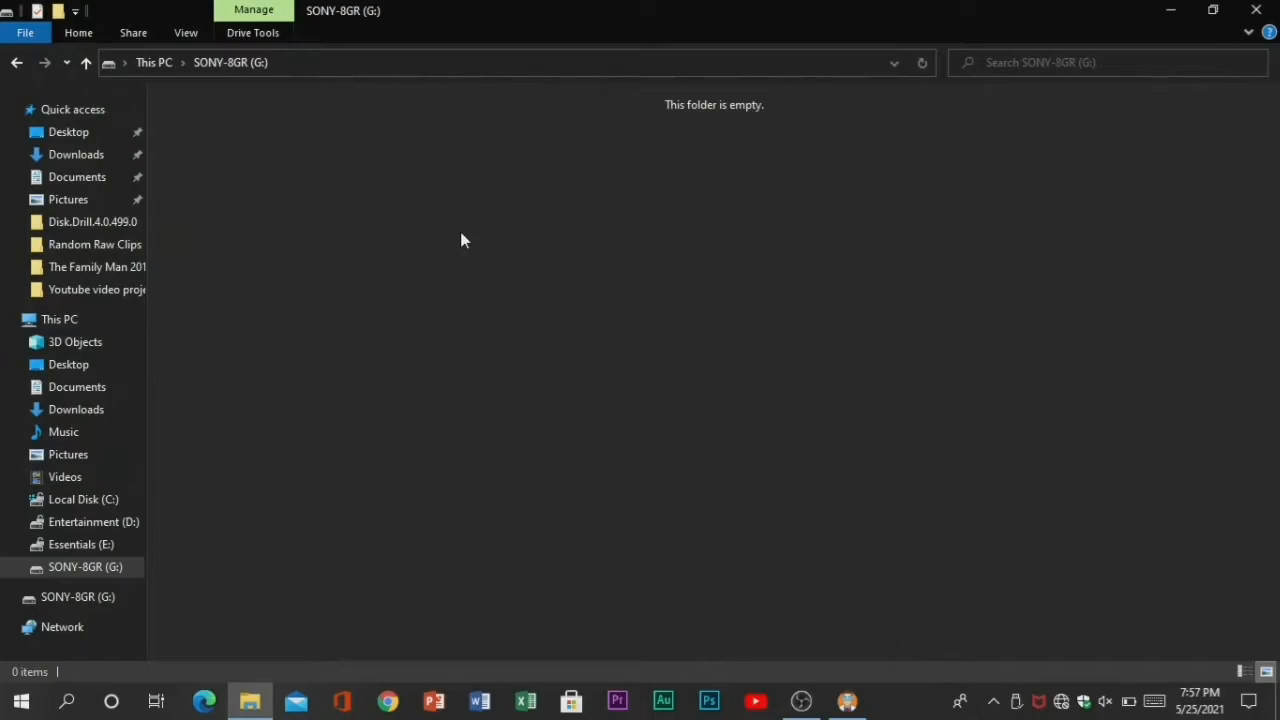
pyautogui.click(1252, 12)
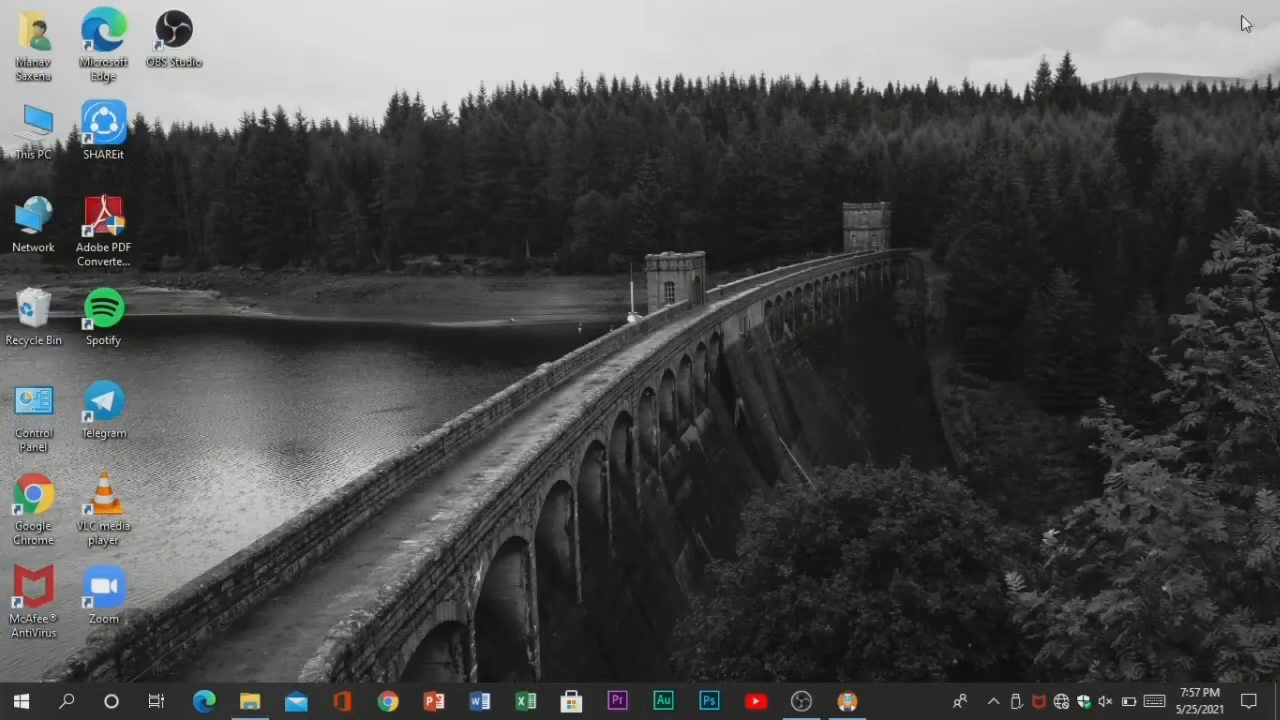
# Step: Switch to Disk Drill, maximize its window and select the SONY-8GR (G:) volume
pyautogui.click(830, 705)
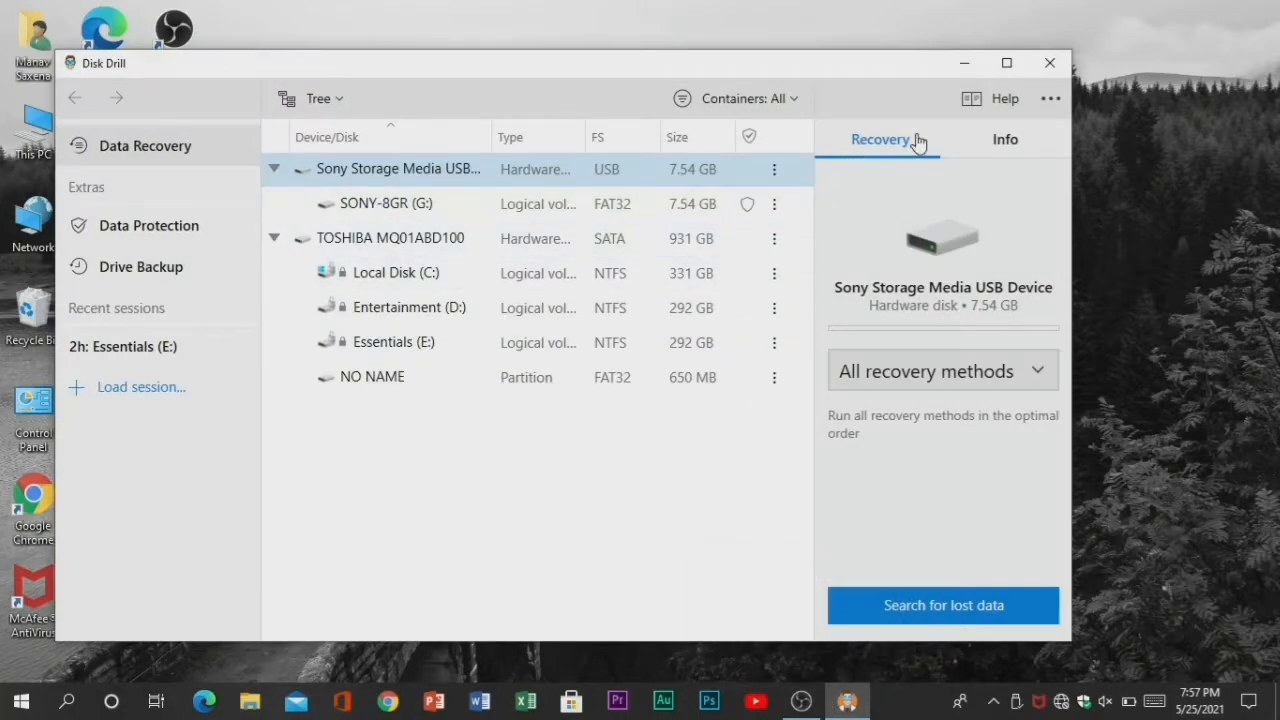
pyautogui.click(1005, 63)
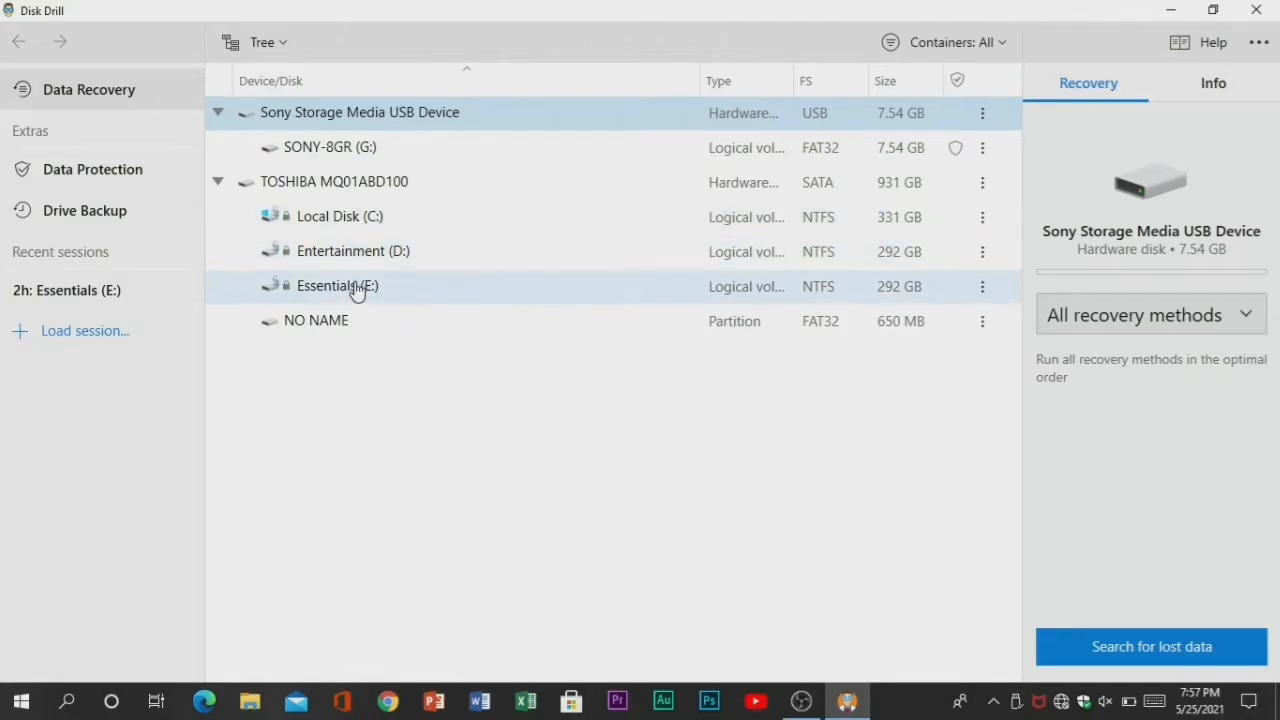
pyautogui.click(350, 152)
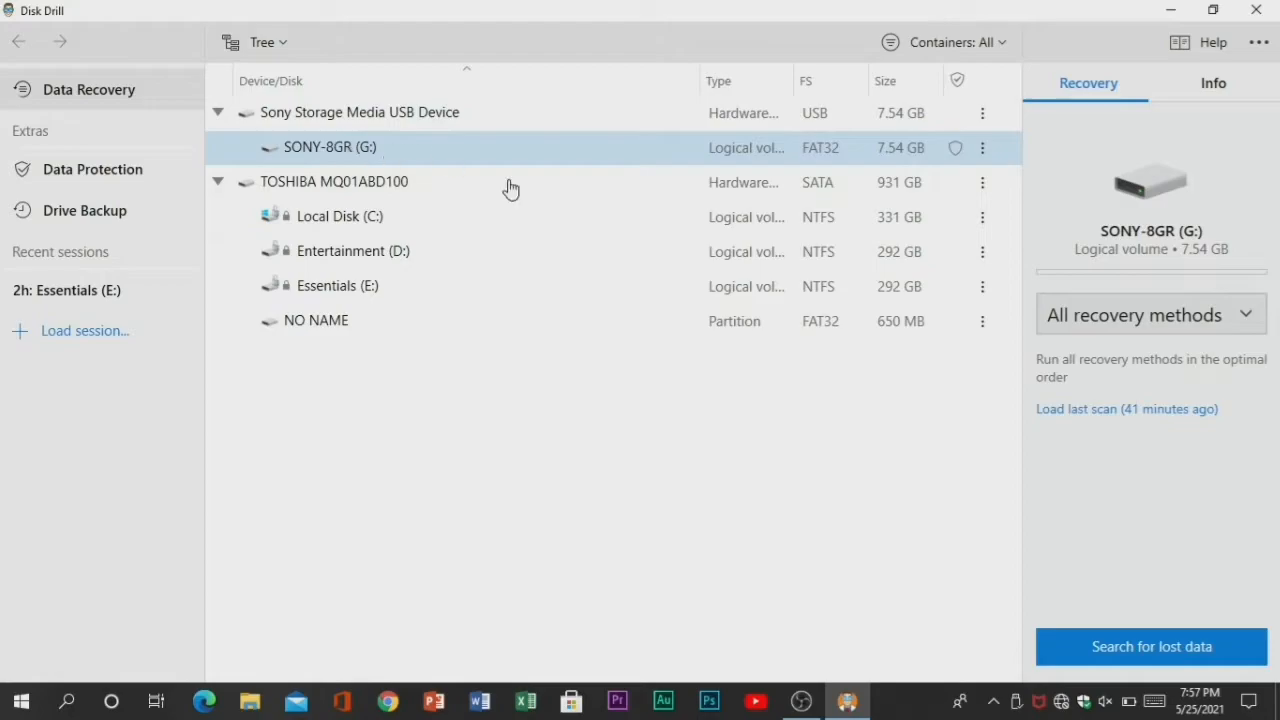
# Step: Look over the recovery options and the general and file system information of SONY-8GR (G:)
pyautogui.click(1170, 336)
pyautogui.click(1080, 356)
pyautogui.click(1182, 92)
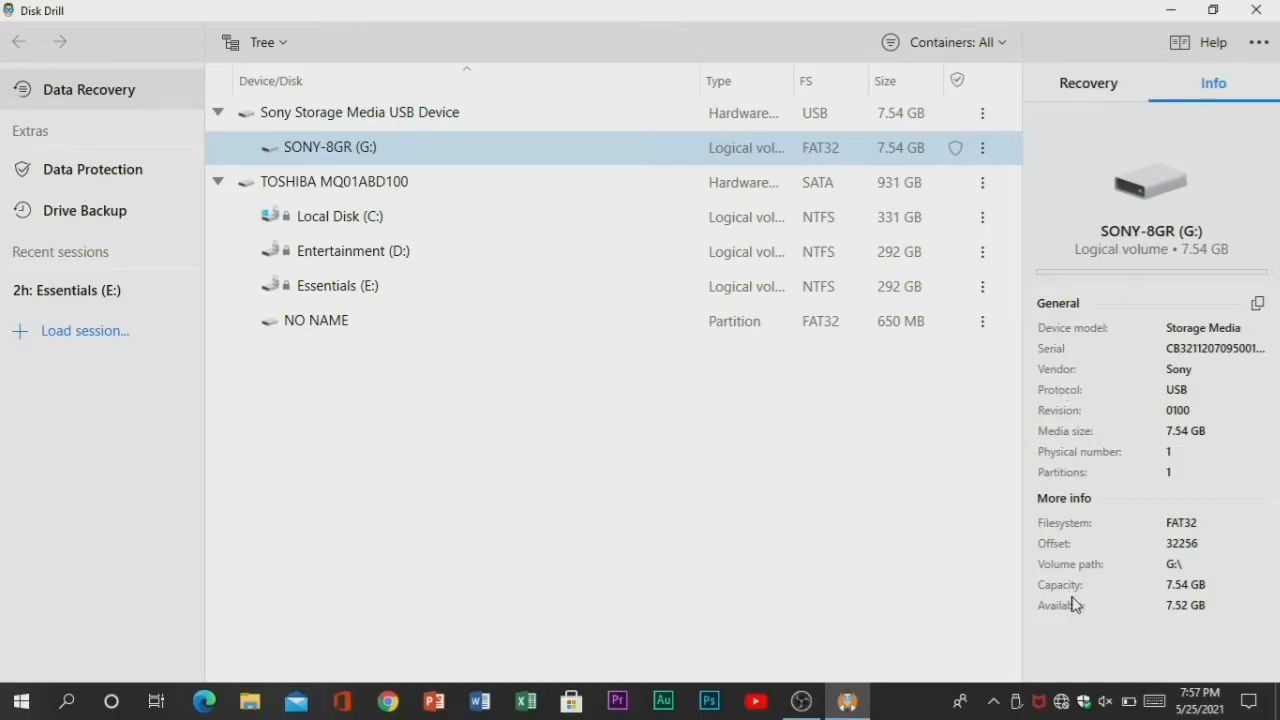
# Step: Search SONY-8GR (G:) for lost data using all recovery methods and open the found items for review
pyautogui.click(1118, 106)
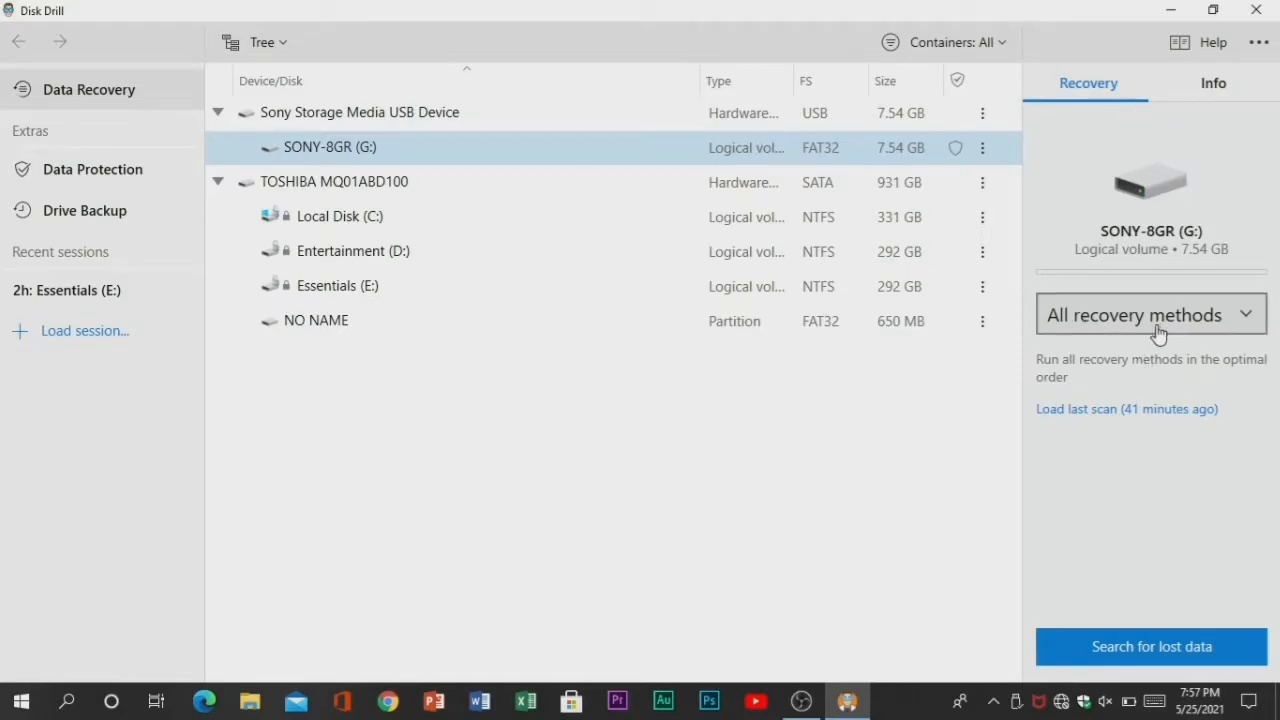
pyautogui.click(1136, 650)
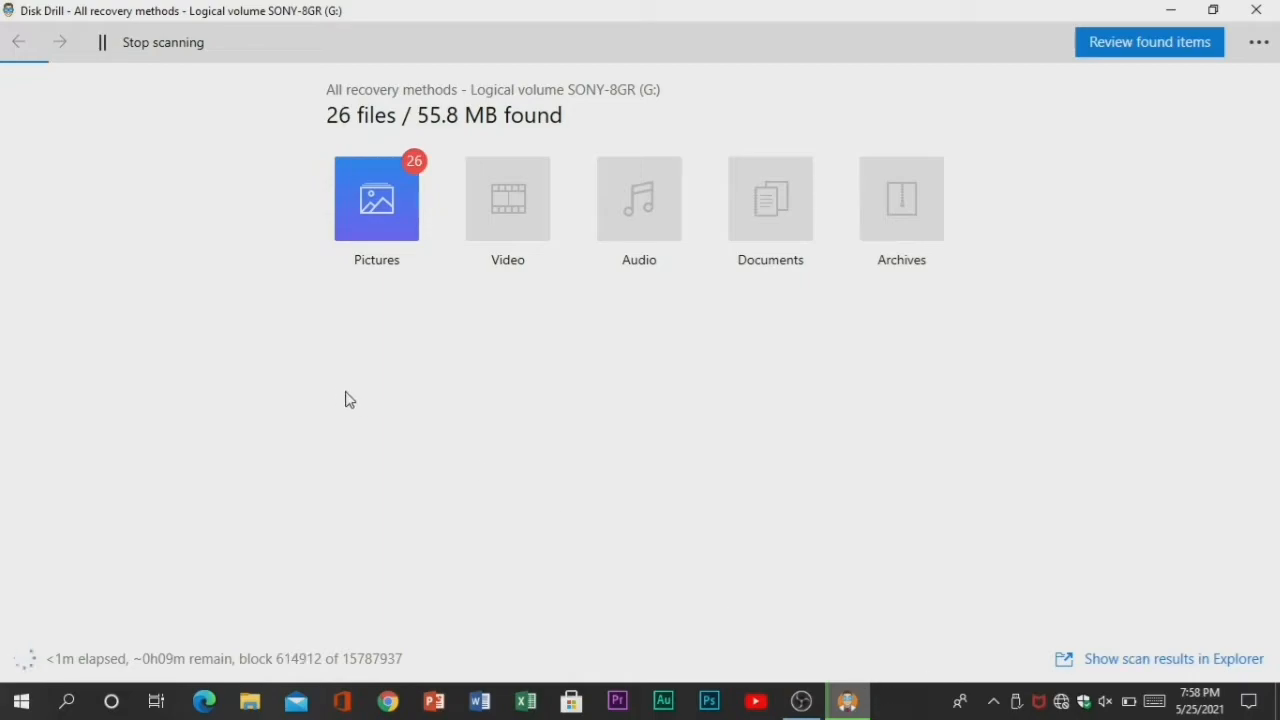
pyautogui.click(1176, 50)
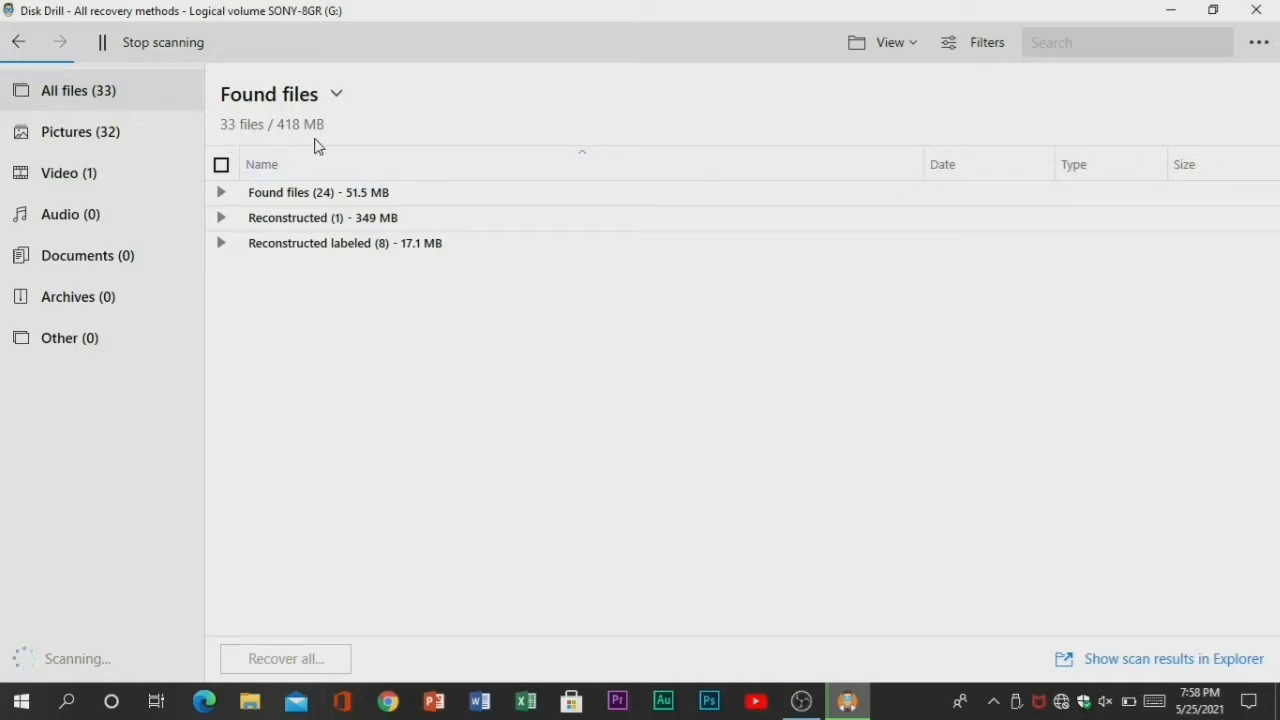
# Step: Expand Found files and SONY-8GR (G) in the scan results to list the contents of the Portrait folder
pyautogui.click(221, 193)
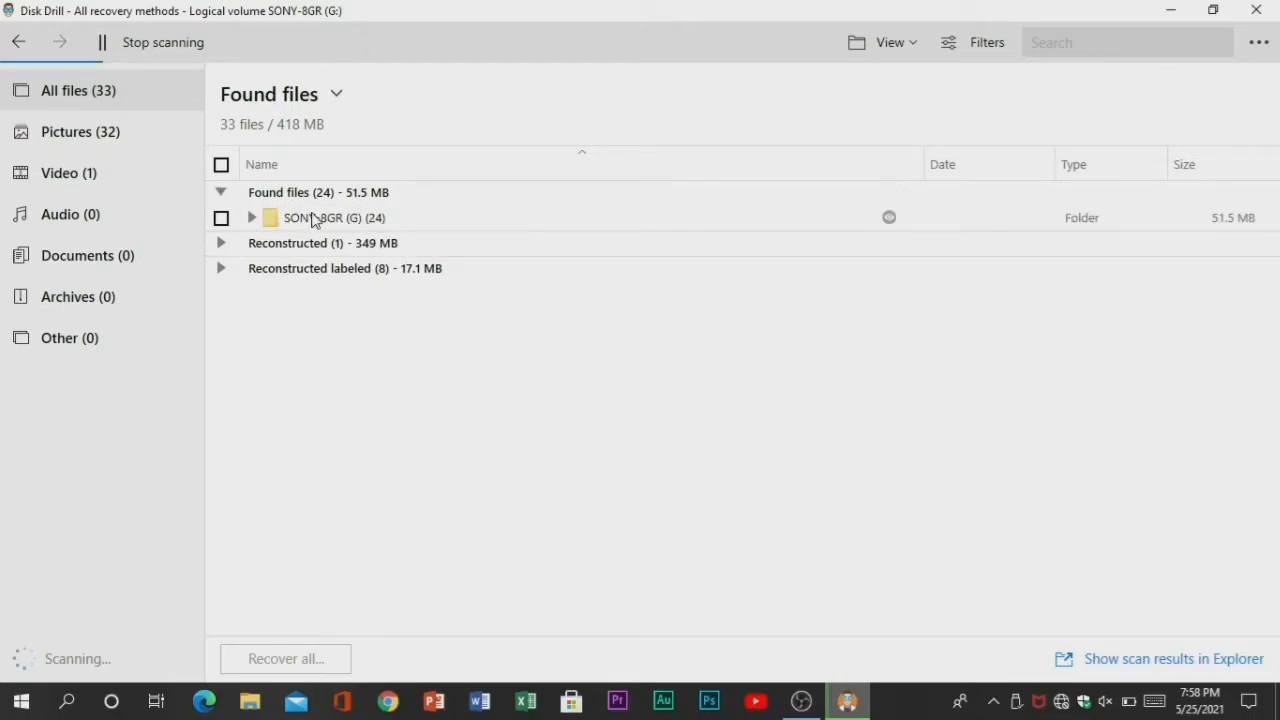
pyautogui.click(252, 218)
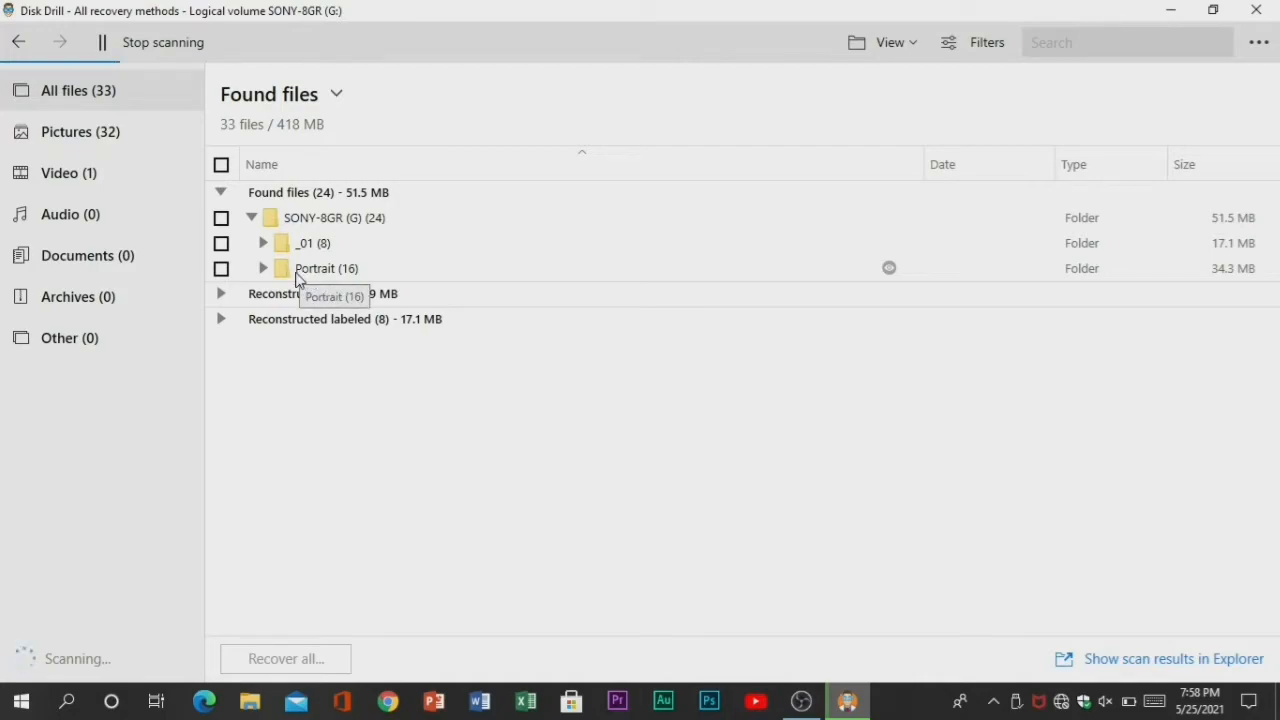
pyautogui.click(263, 269)
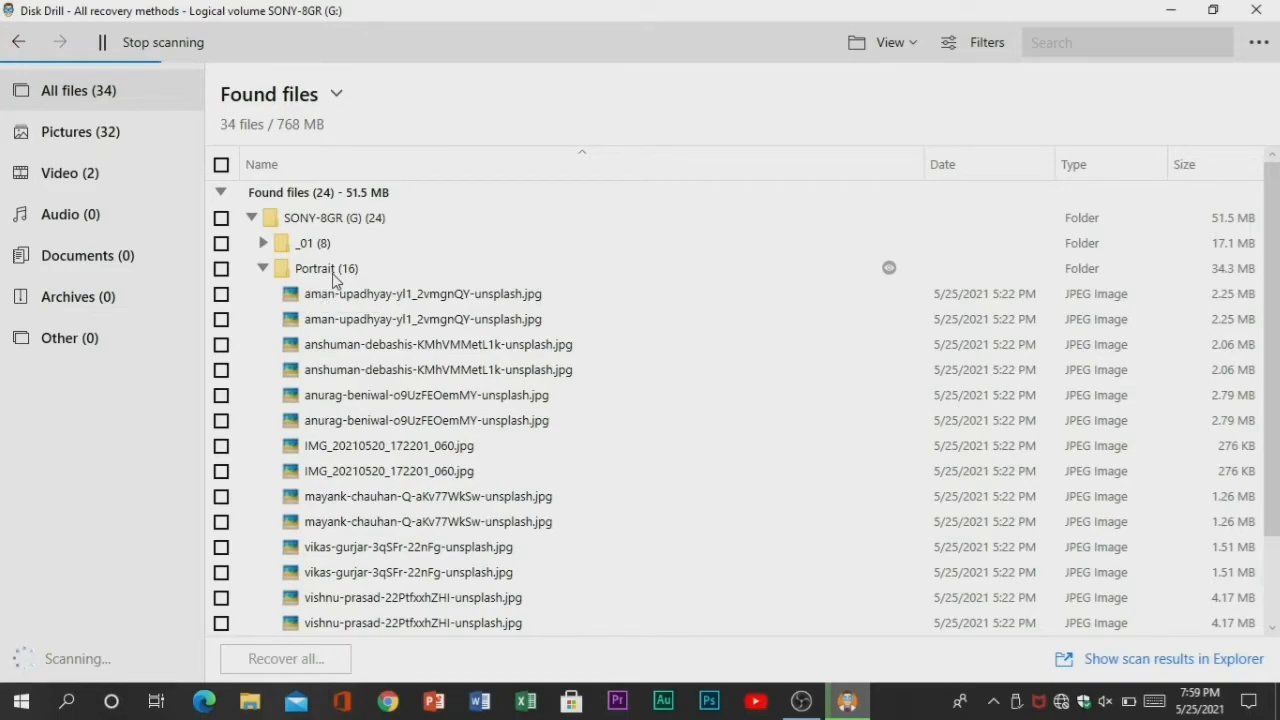
# Step: Stop the scan and recover the whole found Portrait folder to C:\Users\dell\Desktop
pyautogui.click(154, 45)
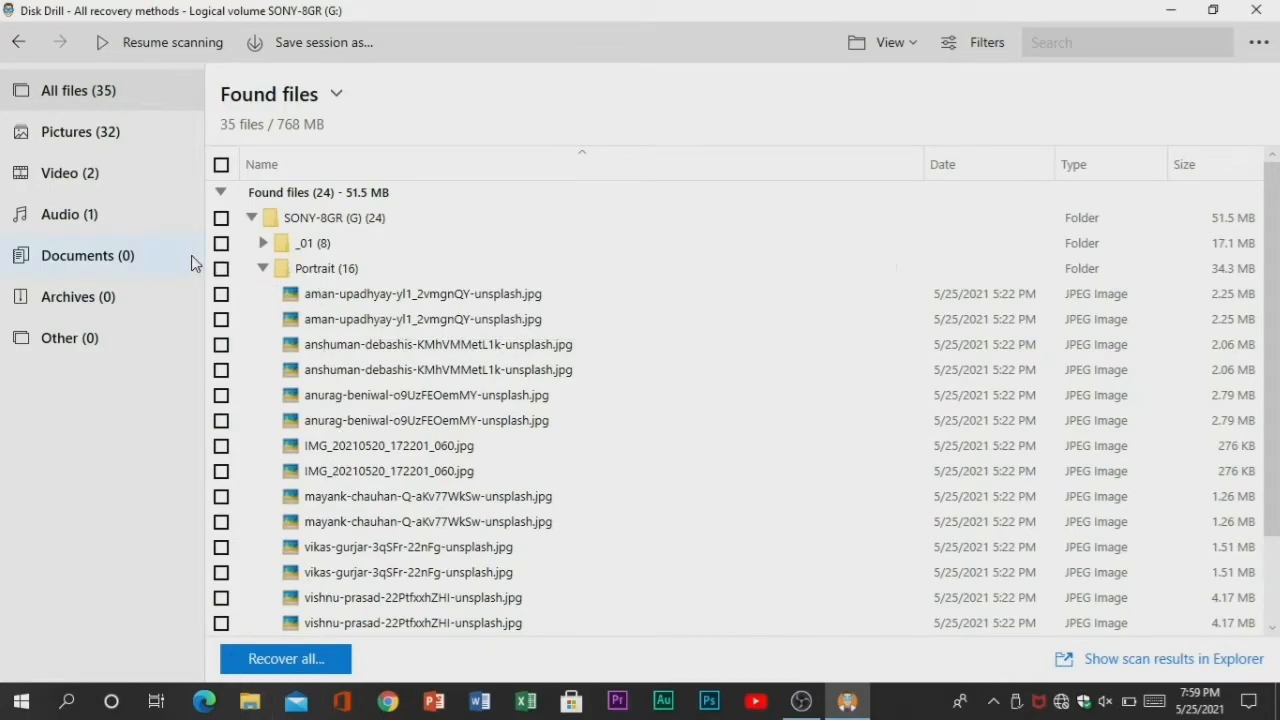
pyautogui.click(221, 268)
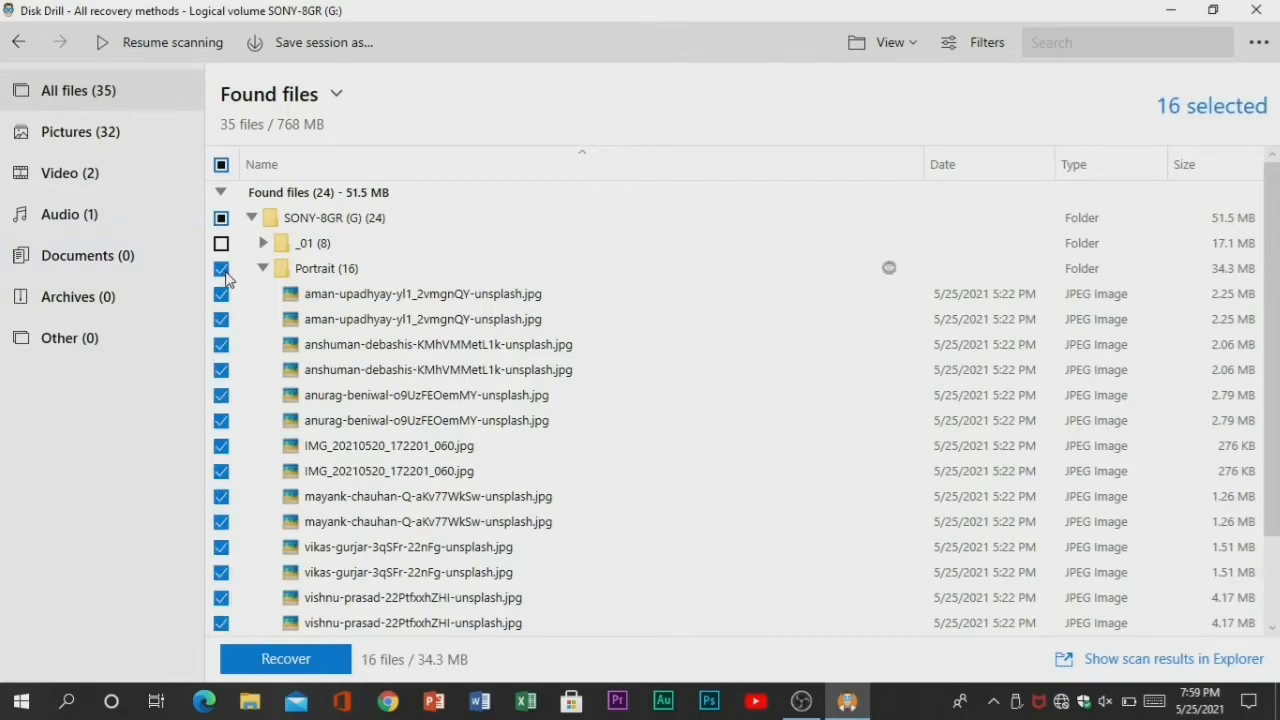
pyautogui.click(325, 666)
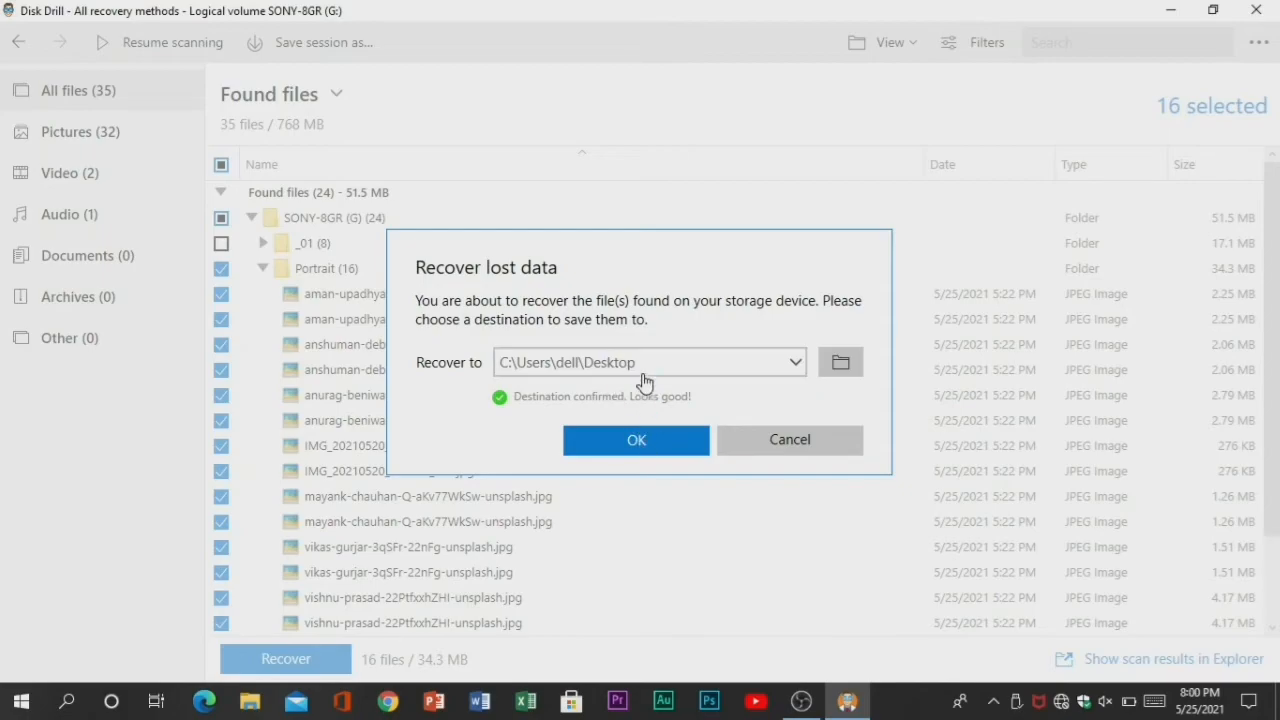
pyautogui.click(647, 446)
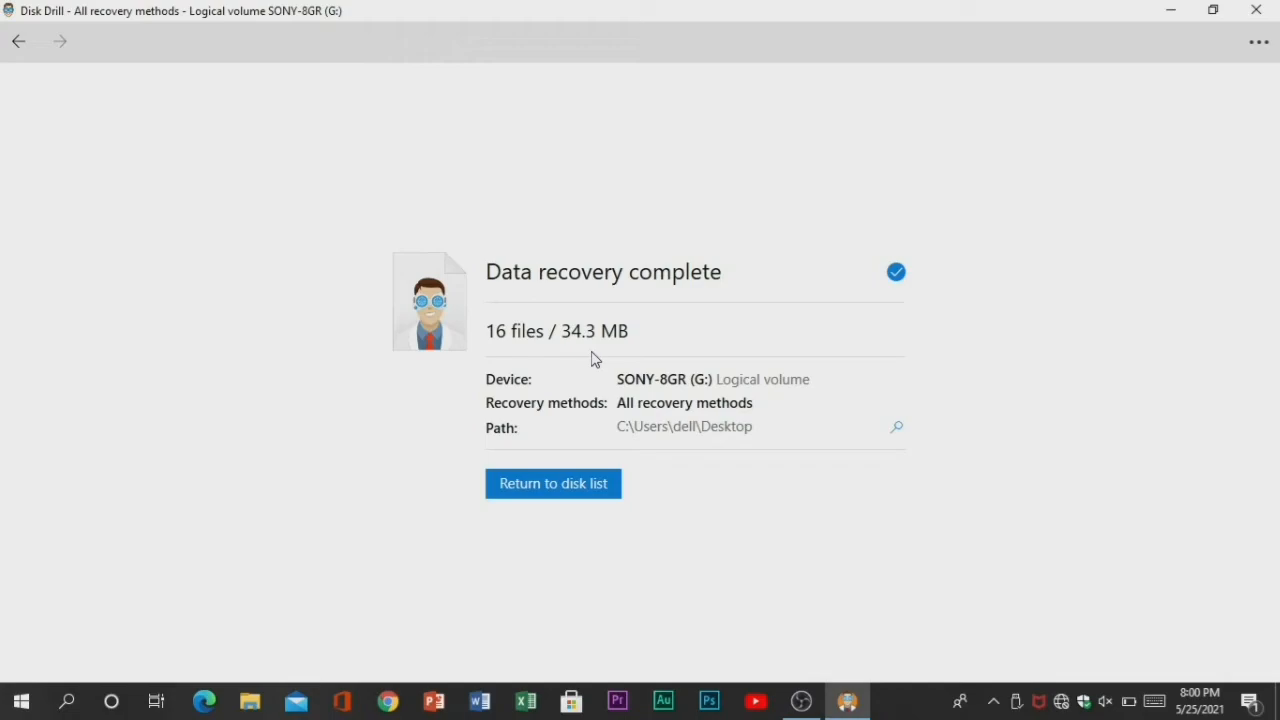
# Step: Minimize Disk Drill and check the recovered pictures in Found files > SONY-8GR (G) > Portrait on the desktop
pyautogui.click(1172, 12)
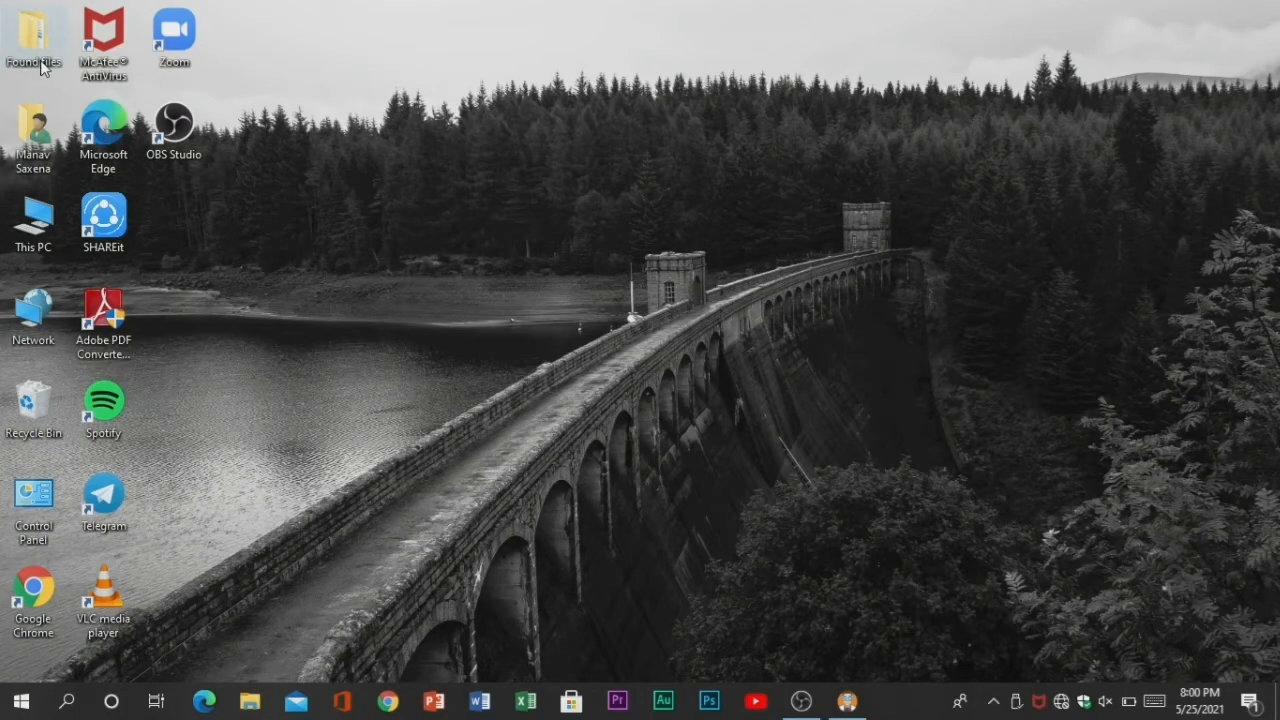
pyautogui.doubleClick(33, 35)
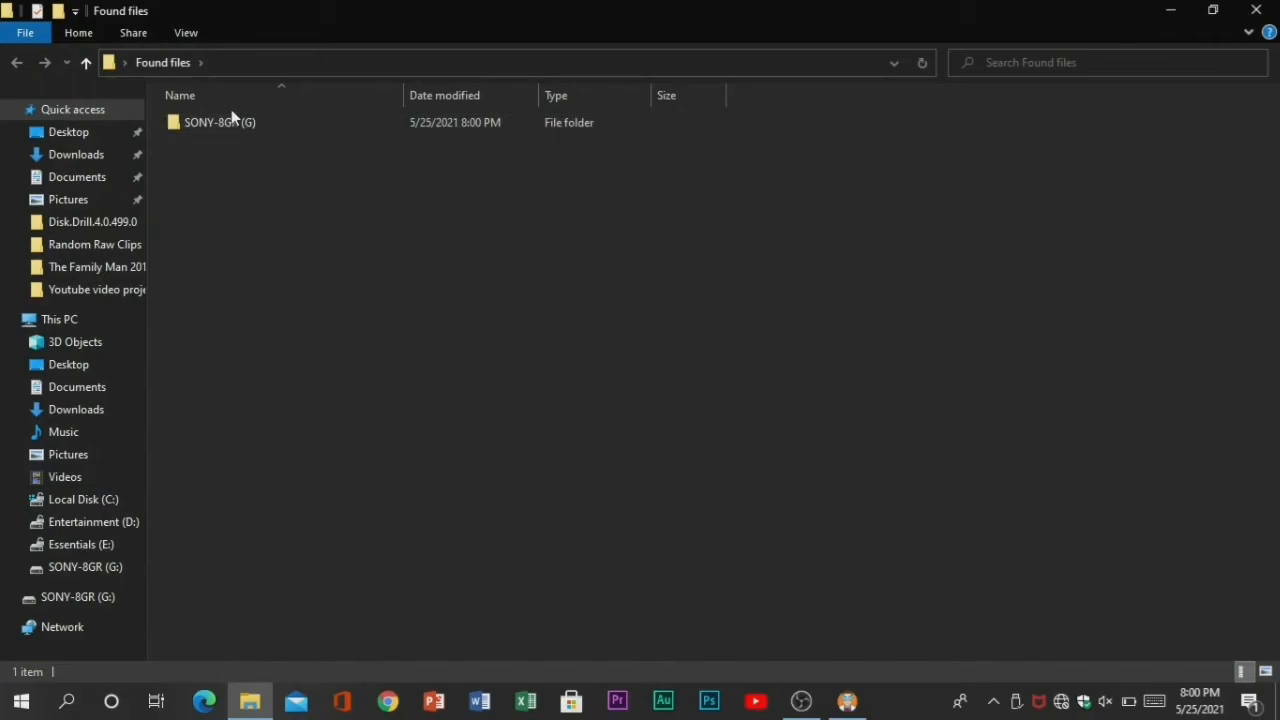
pyautogui.doubleClick(232, 122)
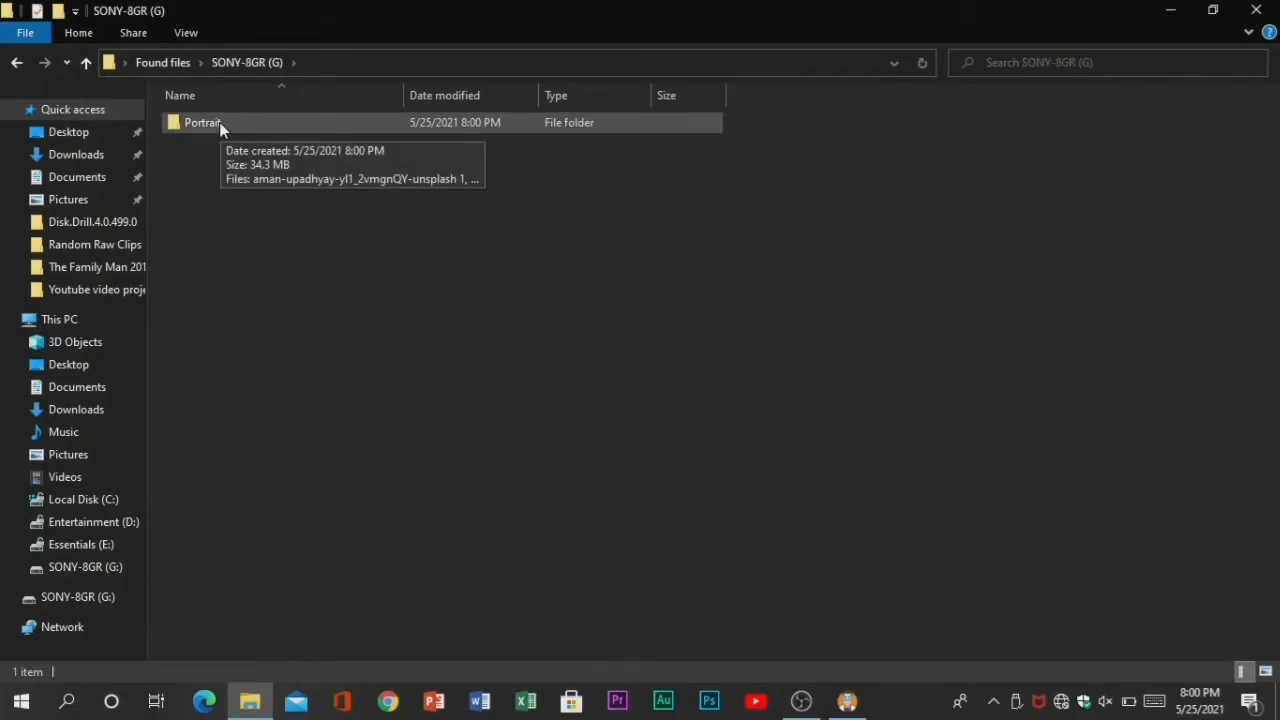
pyautogui.doubleClick(219, 122)
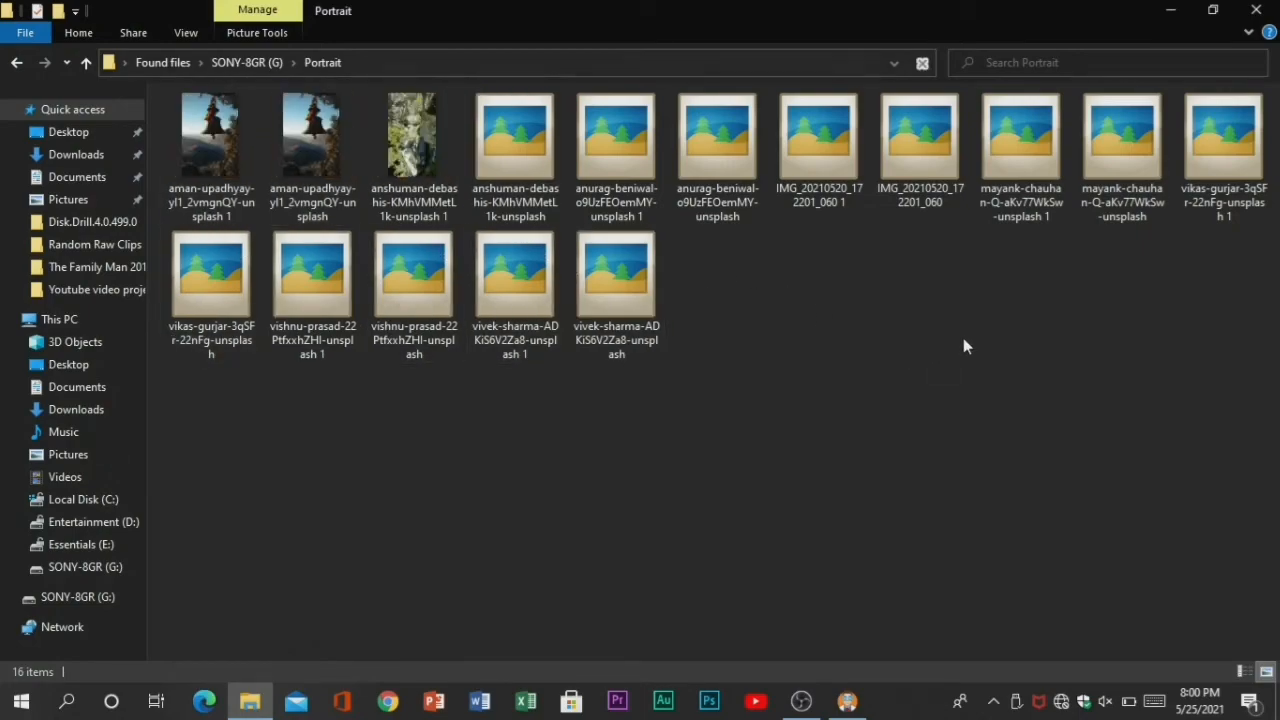
pyautogui.click(1262, 9)
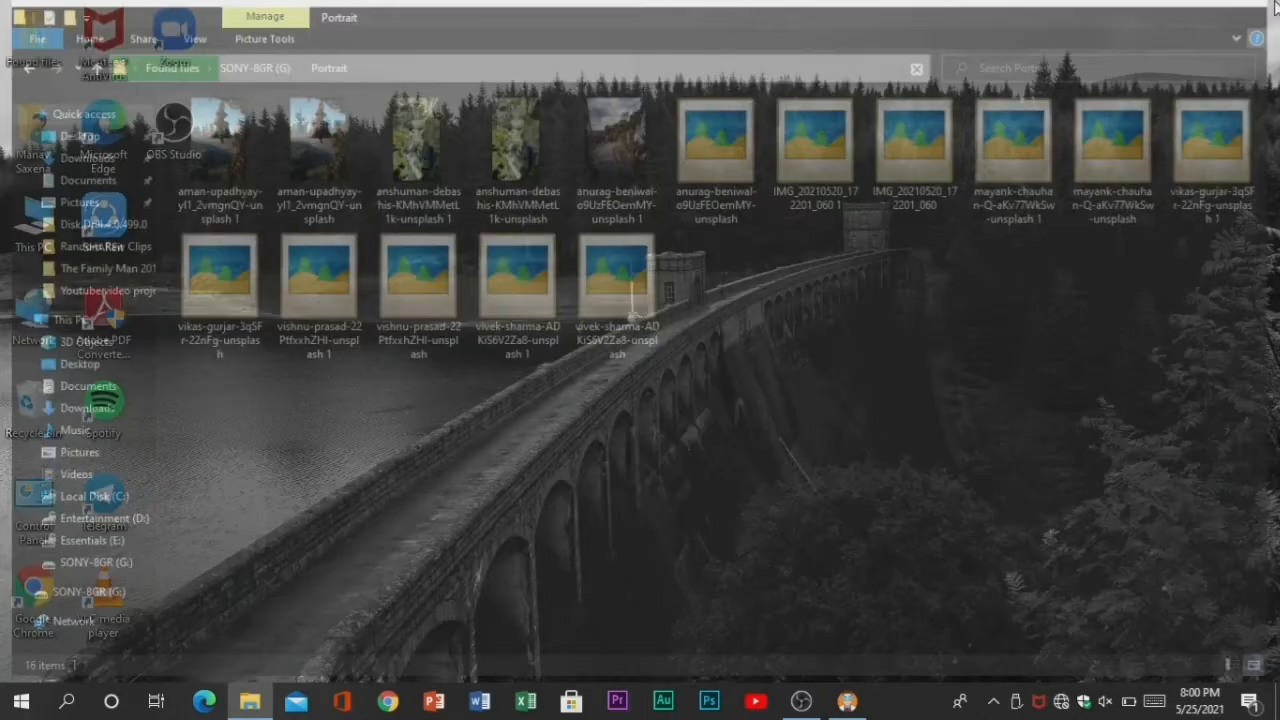
# Step: Recheck the recovery summary in Disk Drill, then return to the desktop and refresh it
pyautogui.click(847, 701)
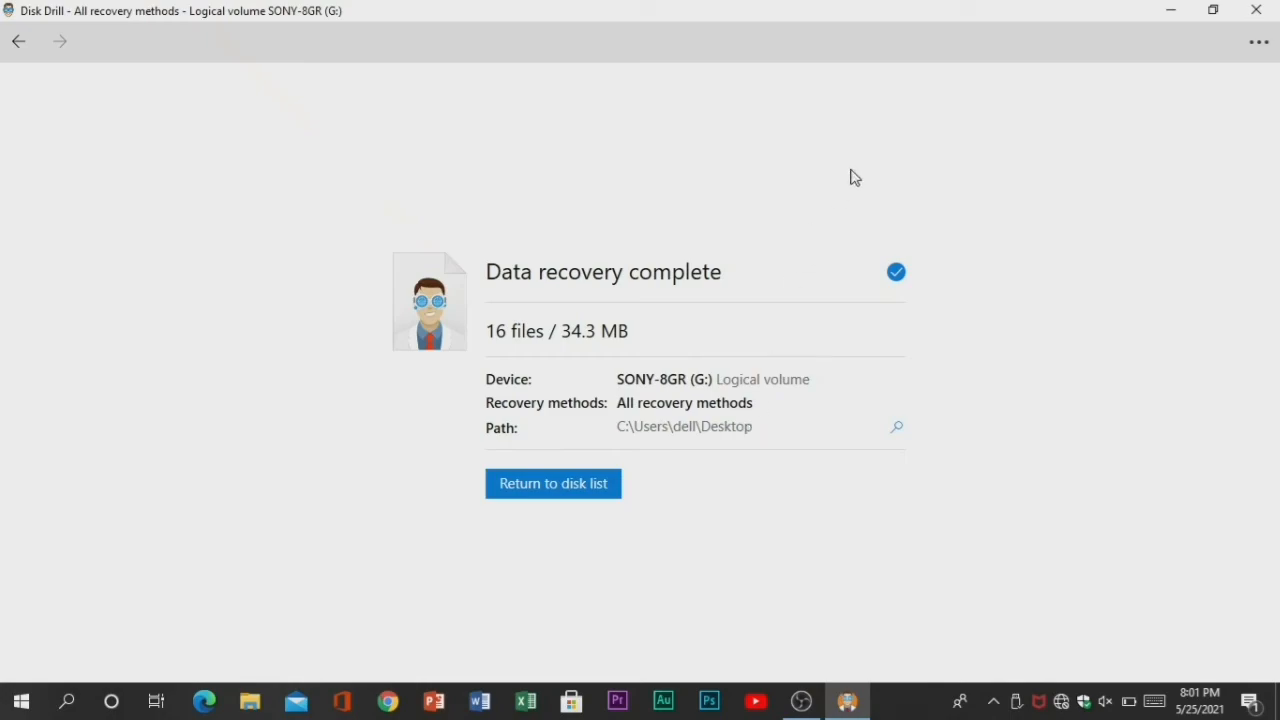
pyautogui.click(1163, 11)
pyautogui.rightClick(744, 123)
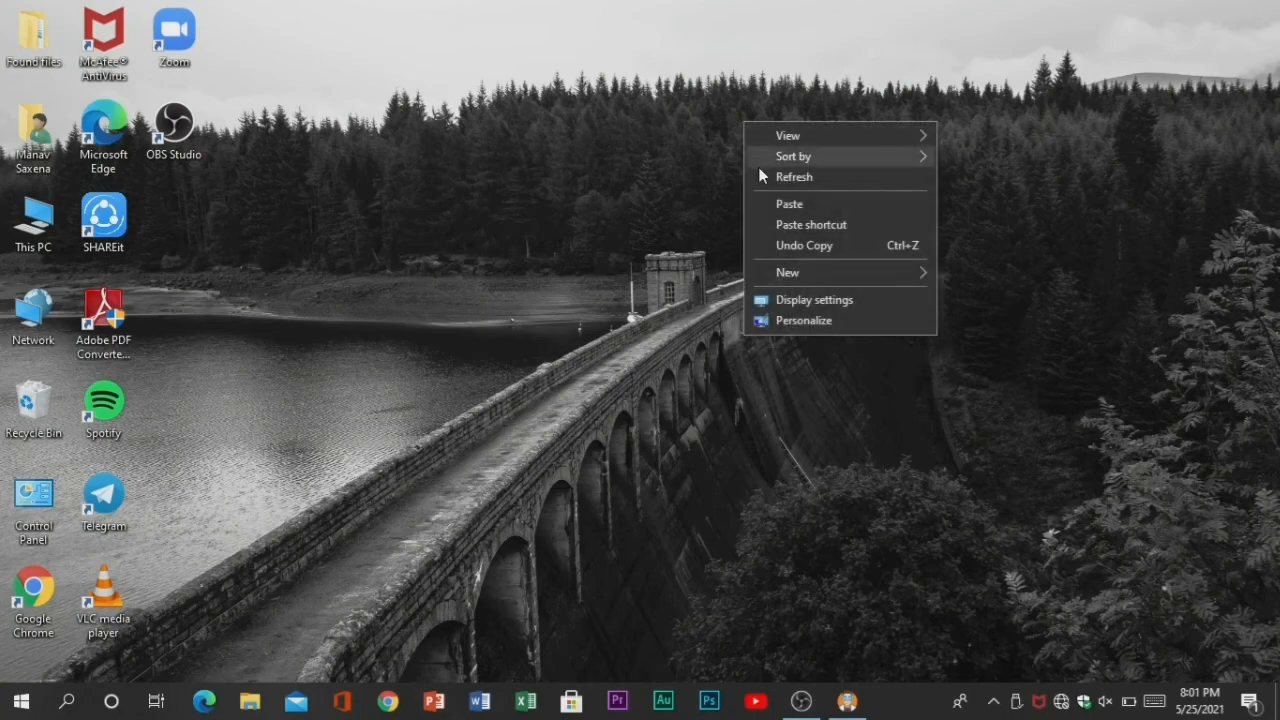
pyautogui.click(764, 181)
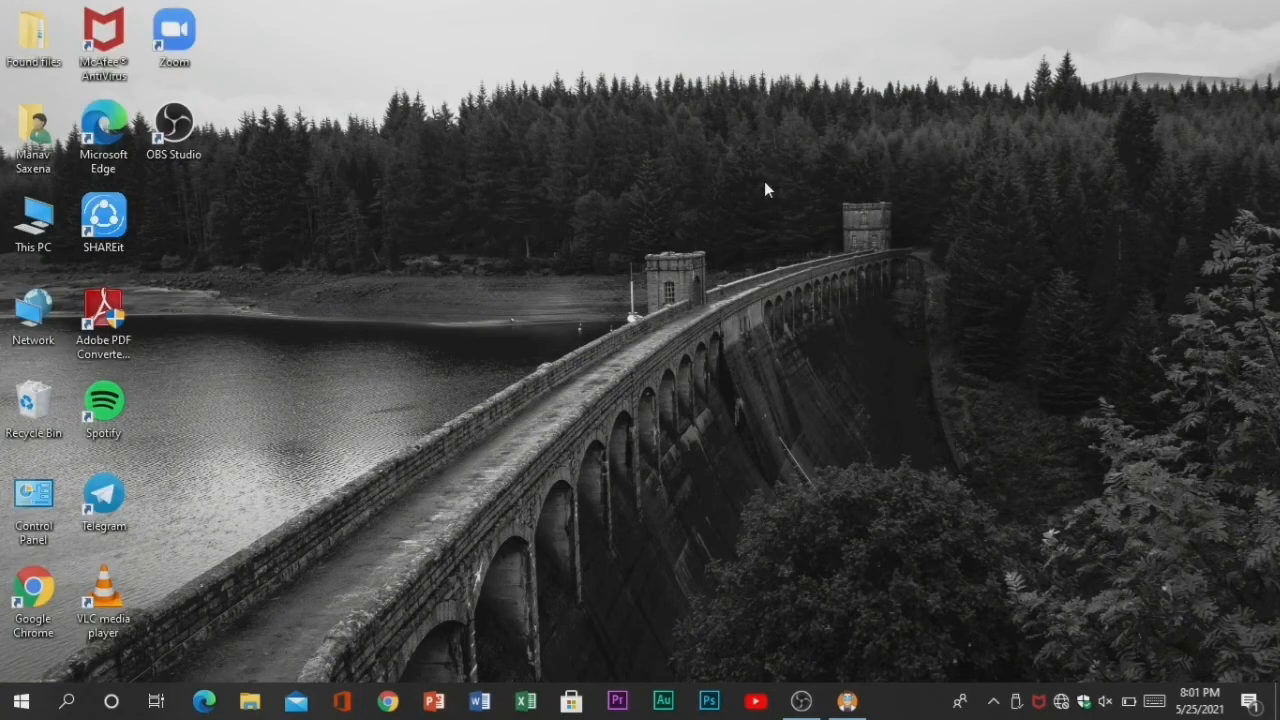